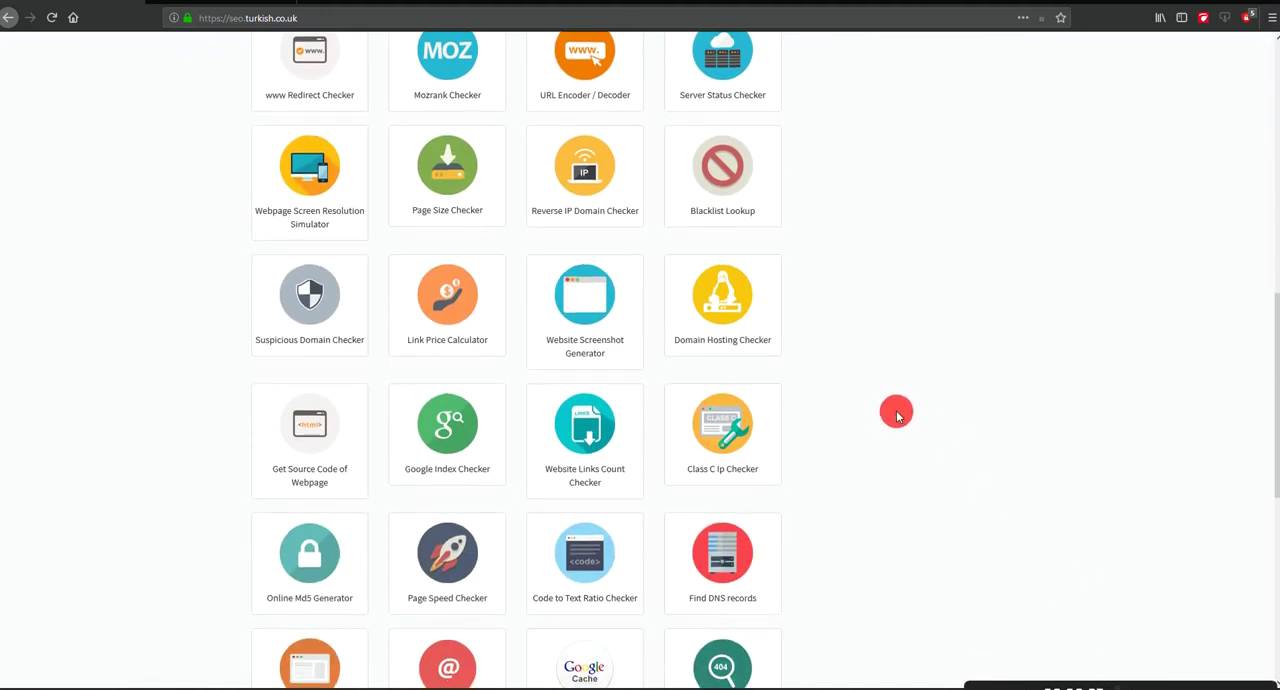
{"action": "scroll", "coordinate": [880, 412], "scroll_direction": "down", "scroll_amount": 4}
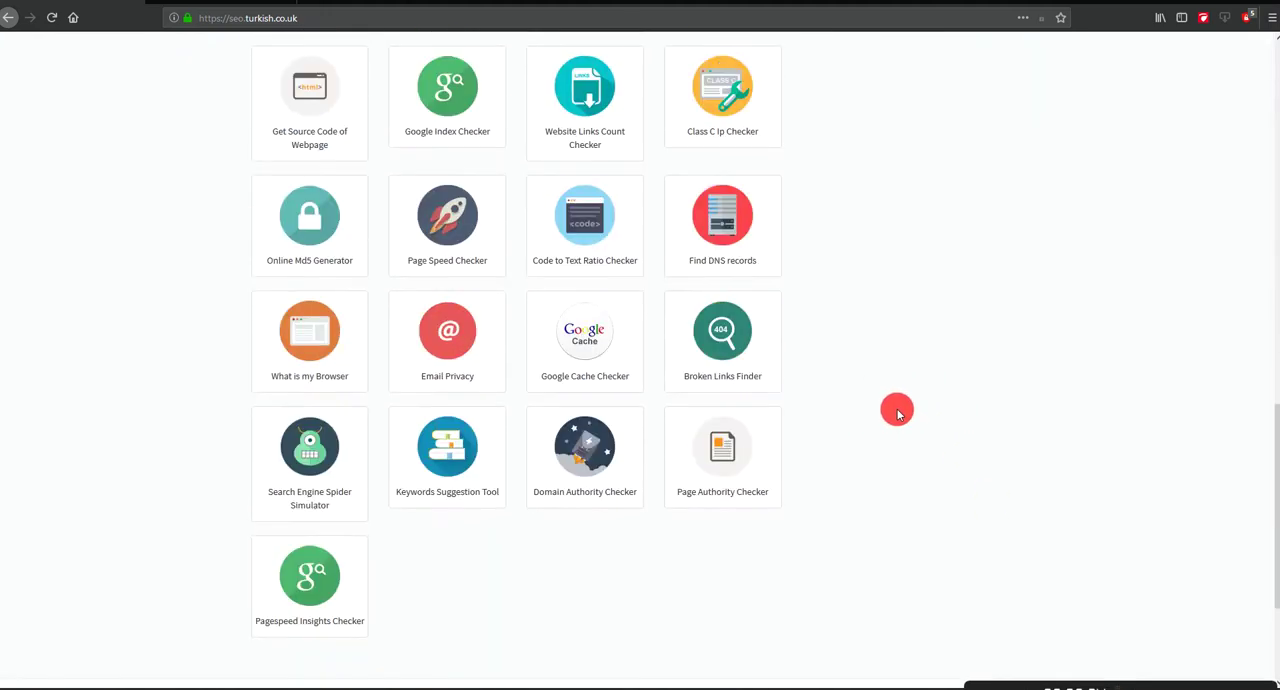
- Launch the 'Get Source Code of Webpage' tile from the SEO tools grid
{"action": "left_click", "coordinate": [265, 86]}
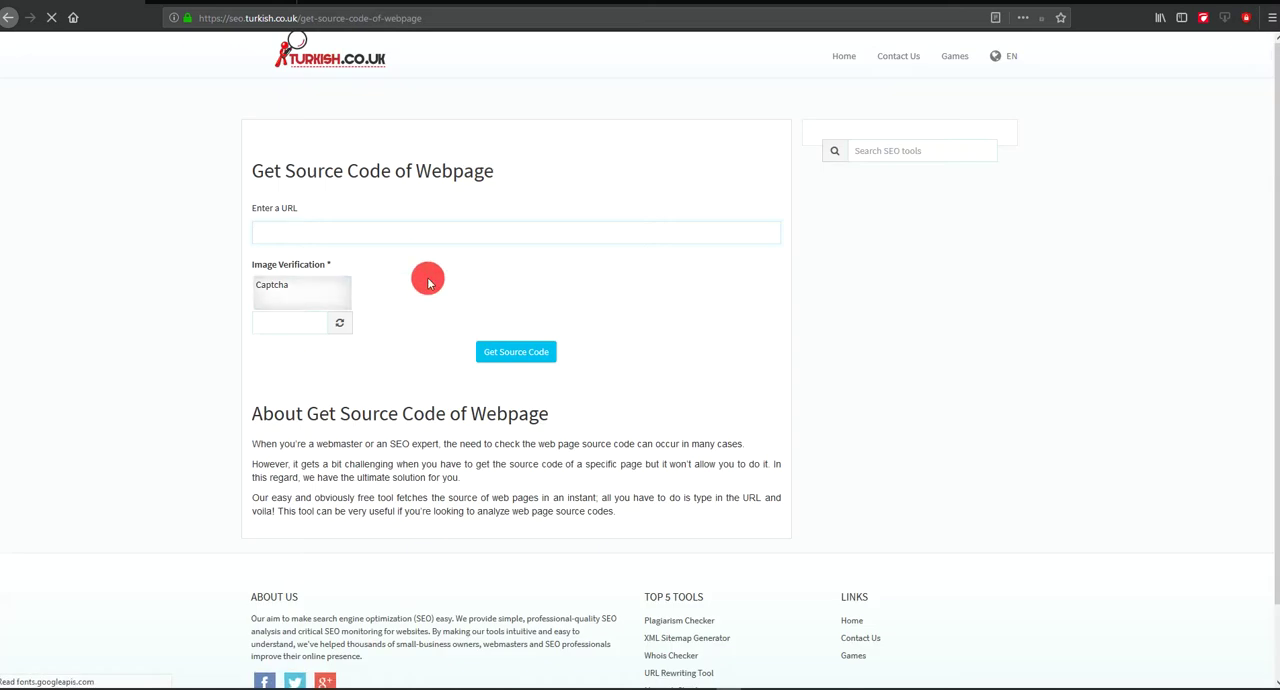
- Replace the turkish.co.uk address with yahoo.com and submit to fetch its source
{"action": "left_click", "coordinate": [431, 224]}
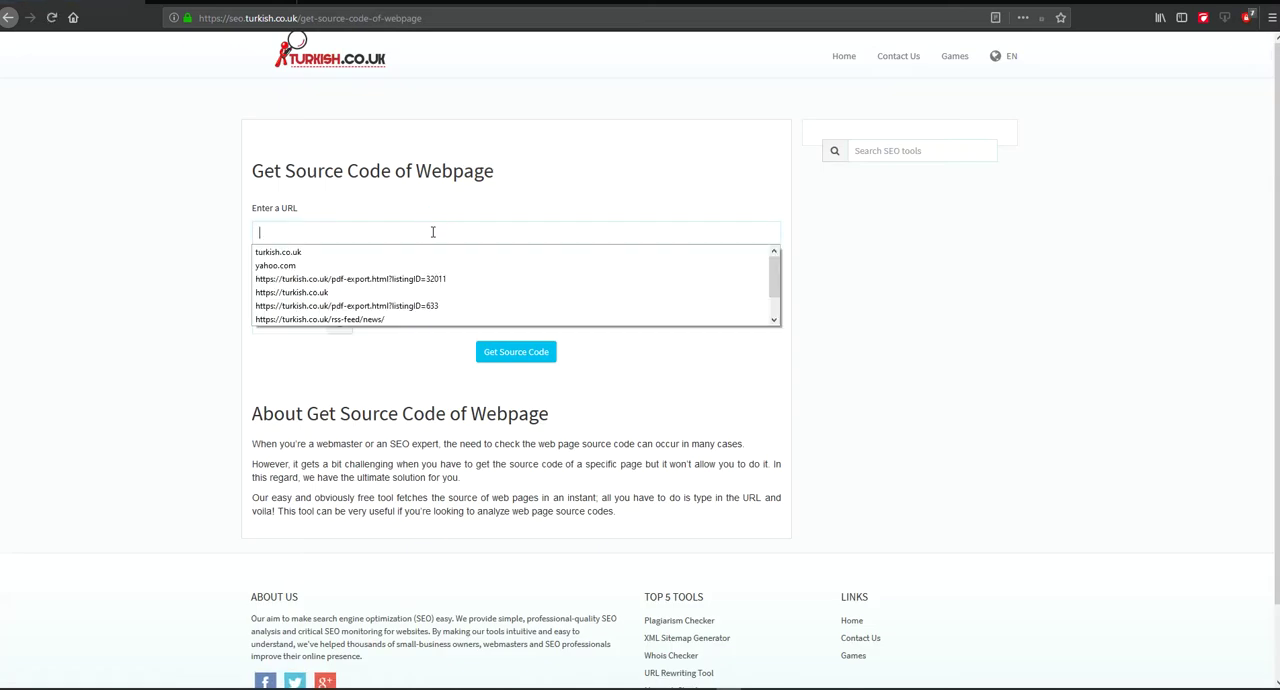
{"action": "left_click", "coordinate": [325, 251]}
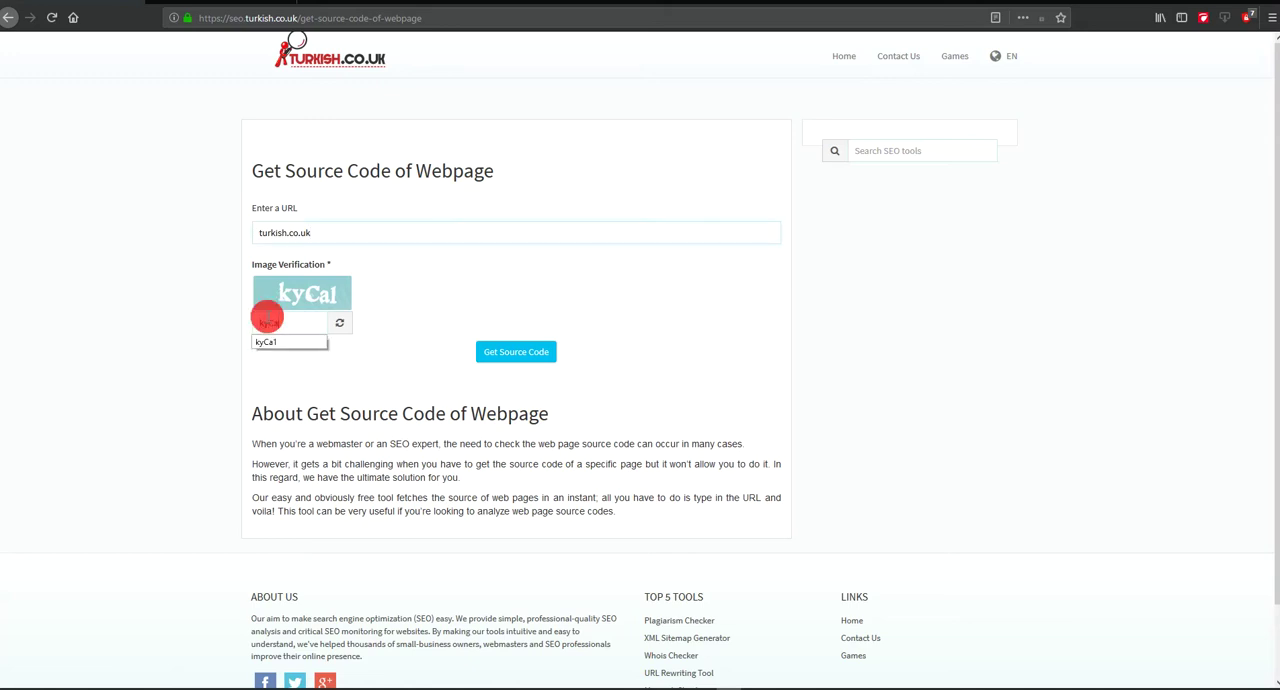
{"action": "left_click", "coordinate": [254, 232]}
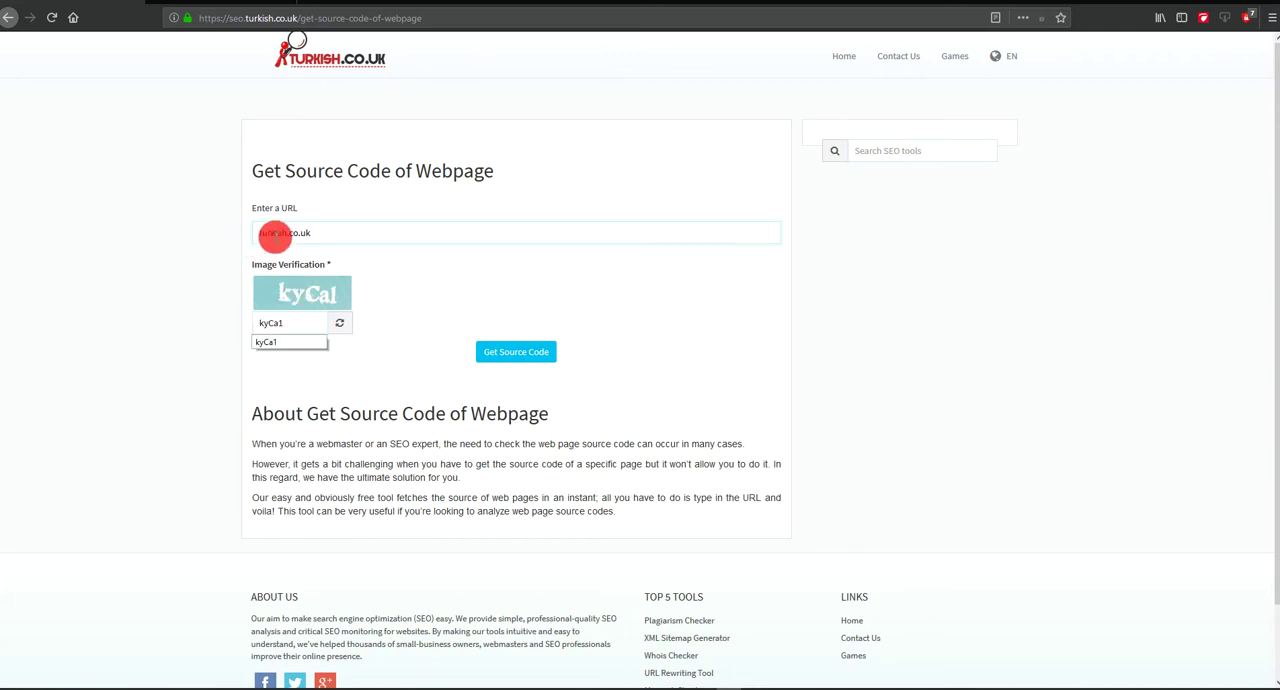
{"action": "key", "text": "ctrl+a"}
{"action": "type", "text": "yaho"}
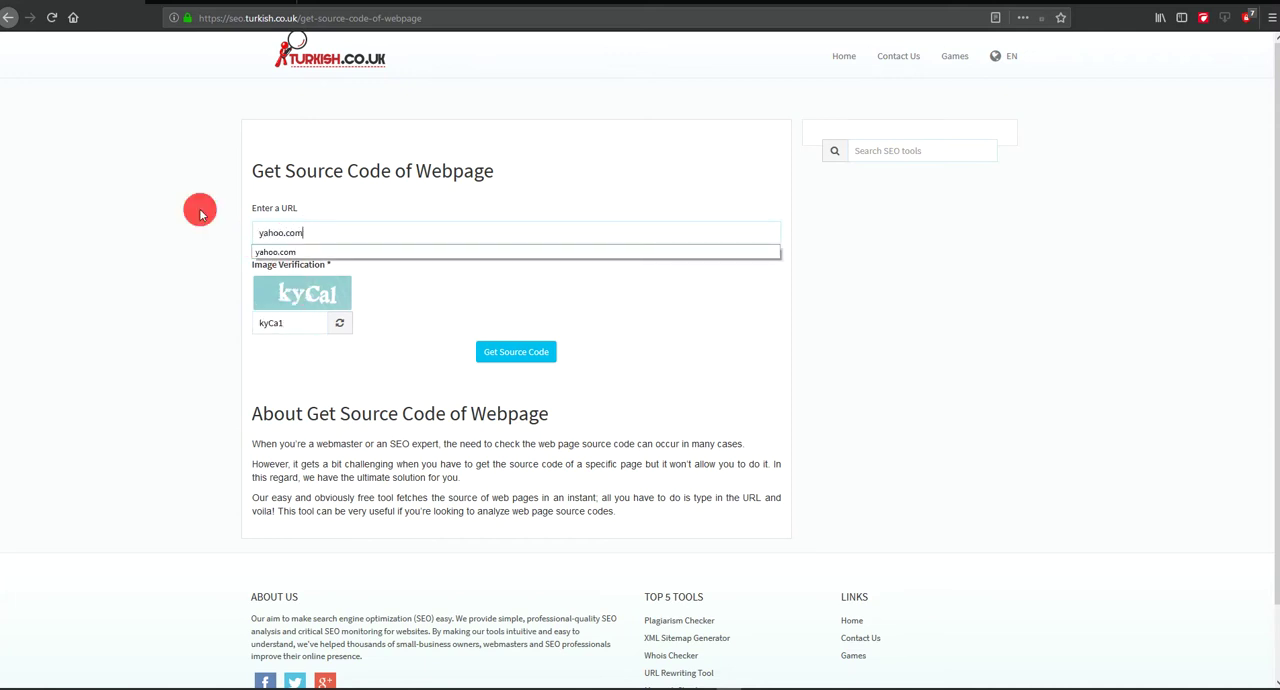
{"action": "left_click", "coordinate": [200, 213]}
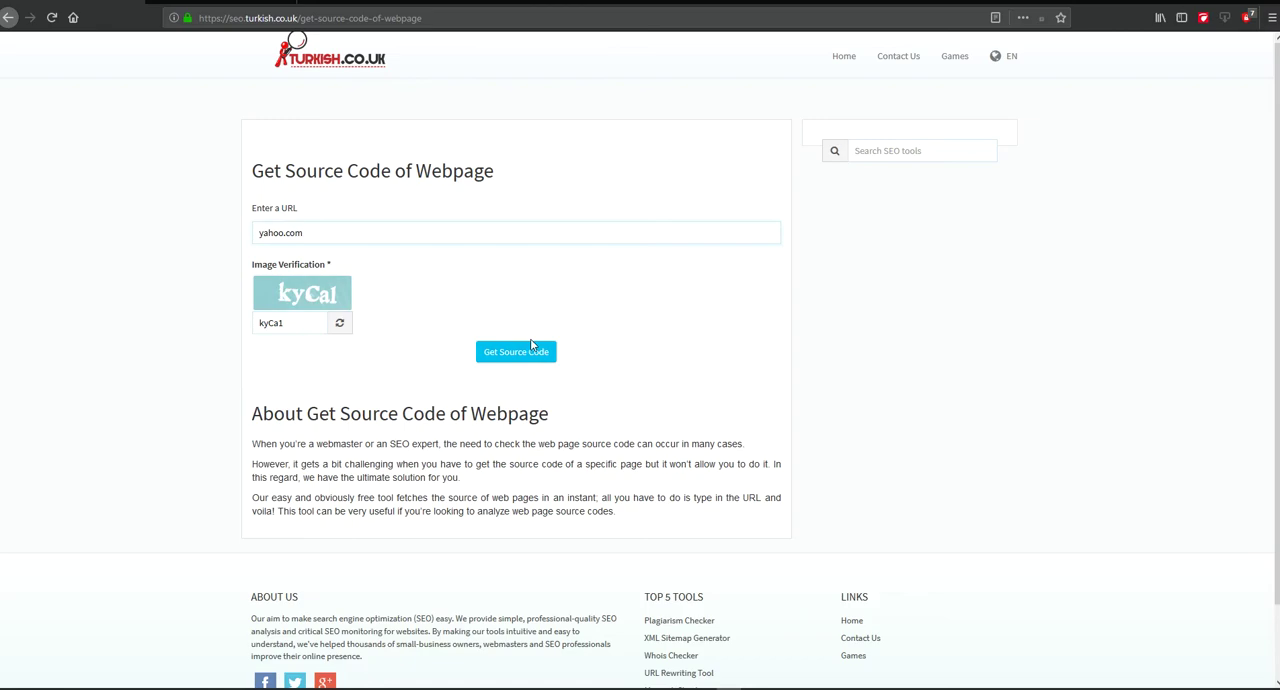
{"action": "left_click", "coordinate": [530, 348]}
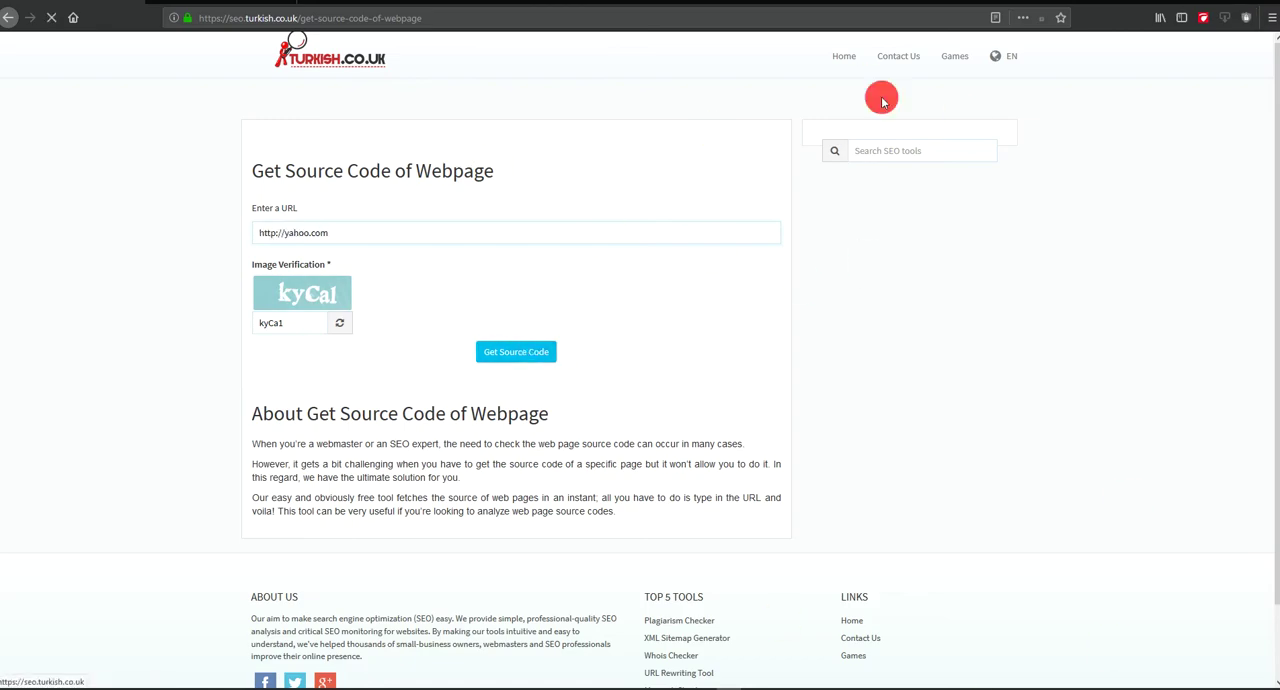
{"action": "scroll", "coordinate": [626, 271], "scroll_direction": "down", "scroll_amount": 3}
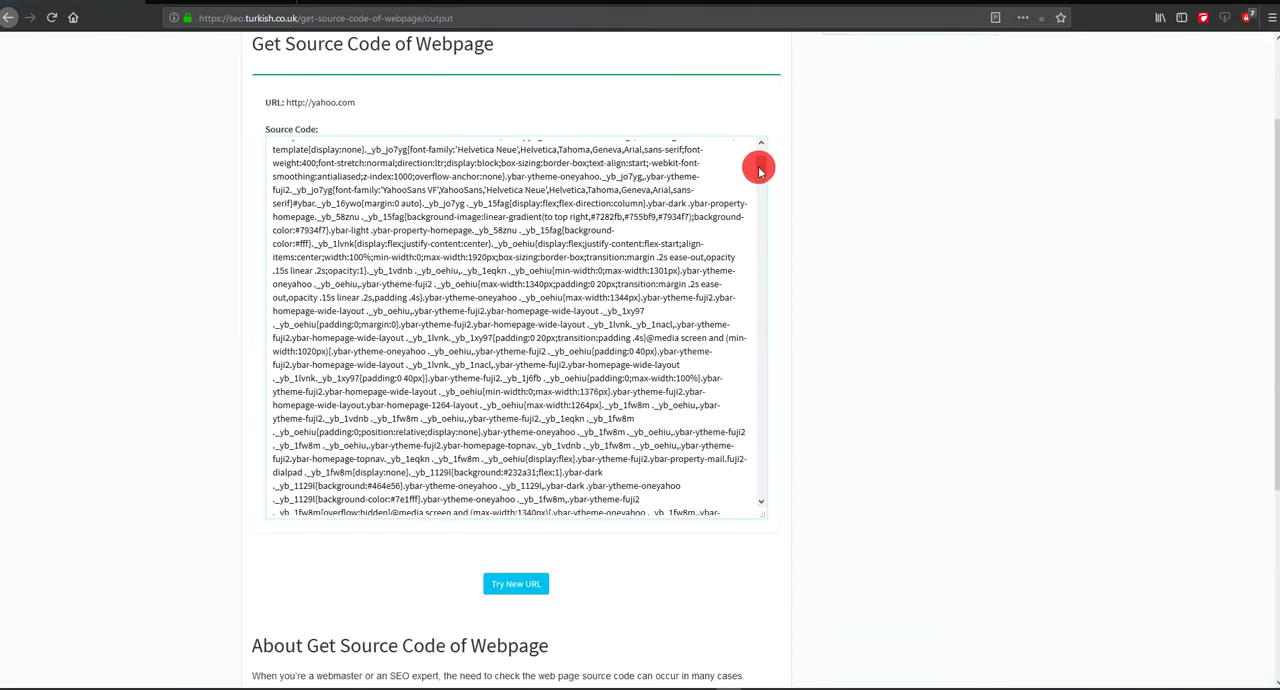
{"action": "mouse_move", "coordinate": [760, 169]}
{"action": "left_mouse_down"}
{"action": "mouse_move", "coordinate": [769, 503]}
{"action": "mouse_move", "coordinate": [761, 285]}
{"action": "left_mouse_up"}
- View the results page's own raw source, then close that tab
{"action": "right_click", "coordinate": [889, 252]}
{"action": "left_click", "coordinate": [943, 352]}
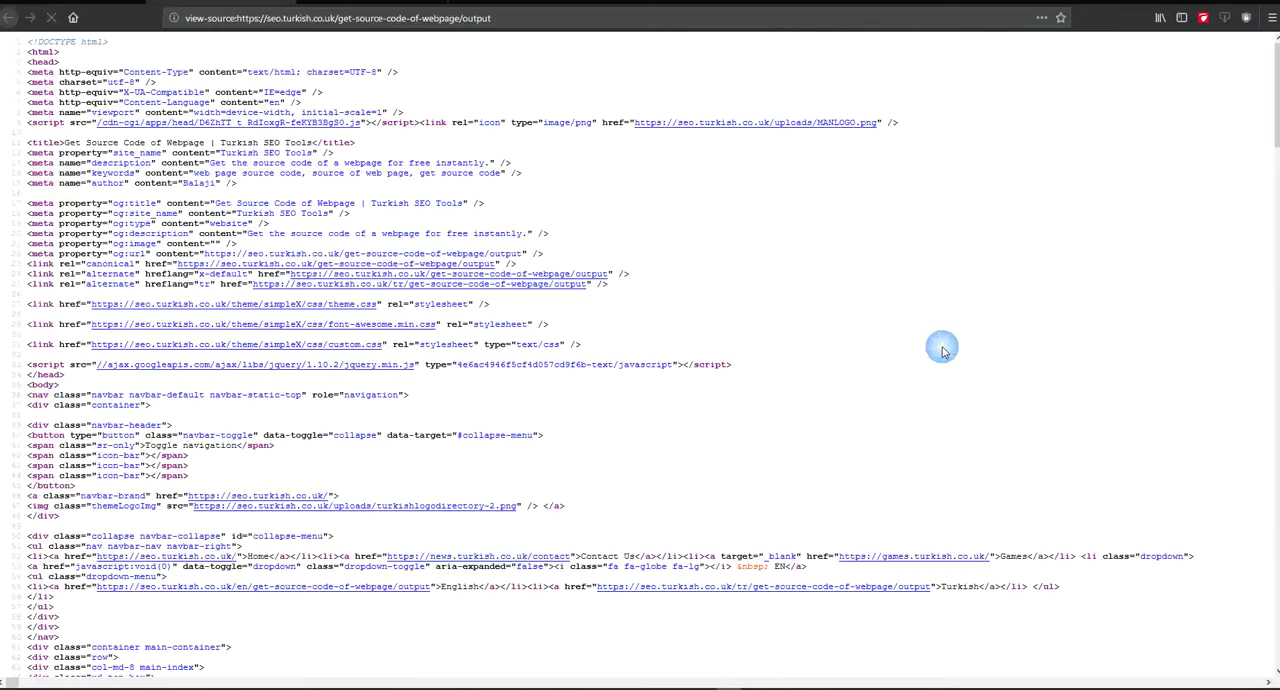
{"action": "scroll", "coordinate": [450, 280], "scroll_direction": "down", "scroll_amount": 5}
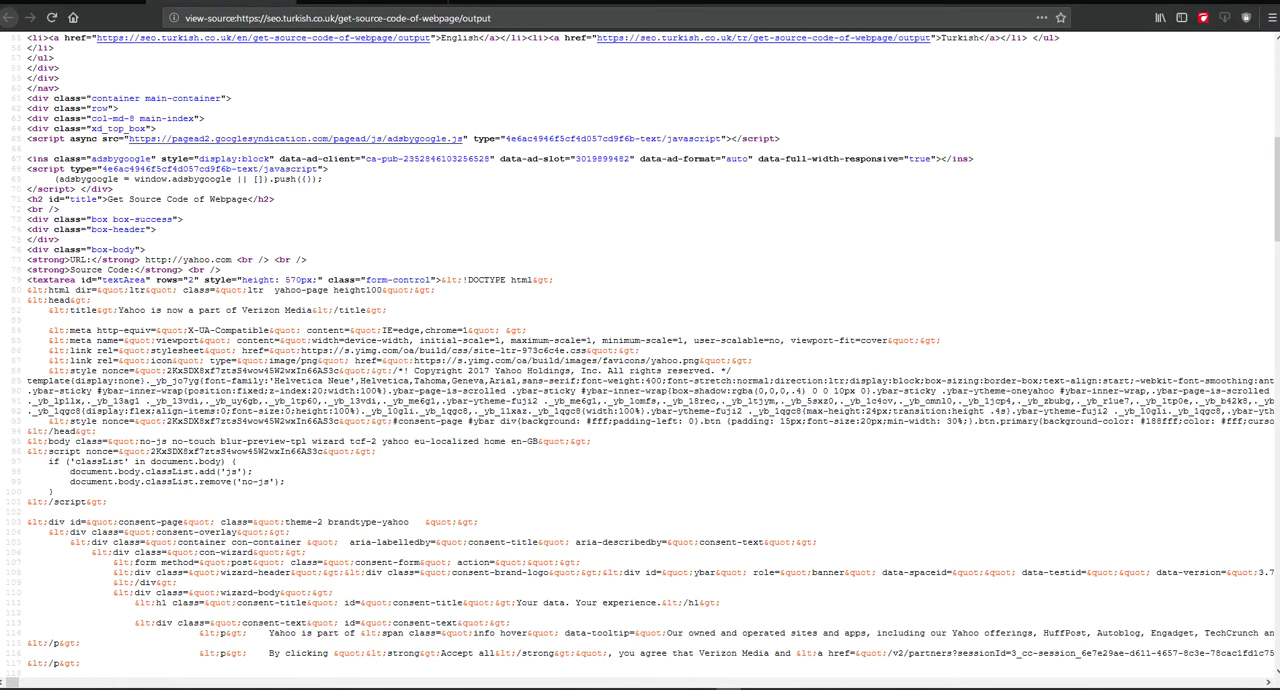
{"action": "key", "text": "ctrl+w"}
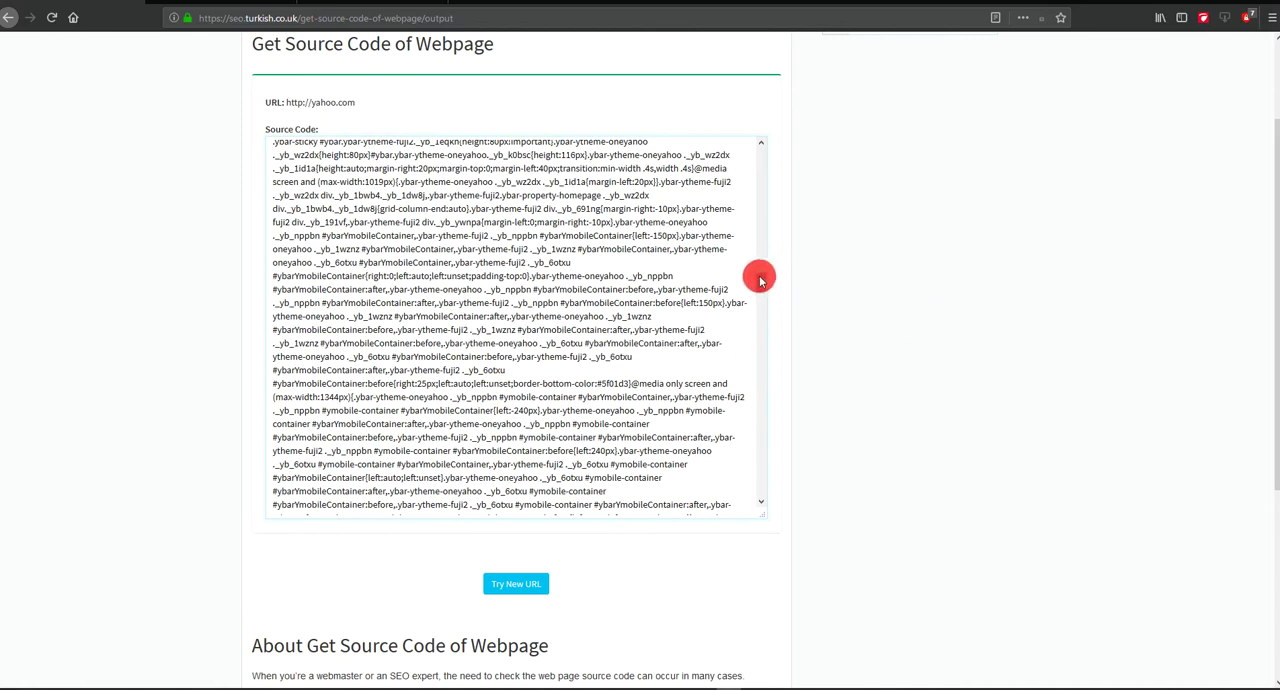
{"action": "mouse_move", "coordinate": [760, 279]}
{"action": "left_mouse_down"}
{"action": "mouse_move", "coordinate": [789, 511]}
{"action": "mouse_move", "coordinate": [743, 187]}
{"action": "left_mouse_up"}
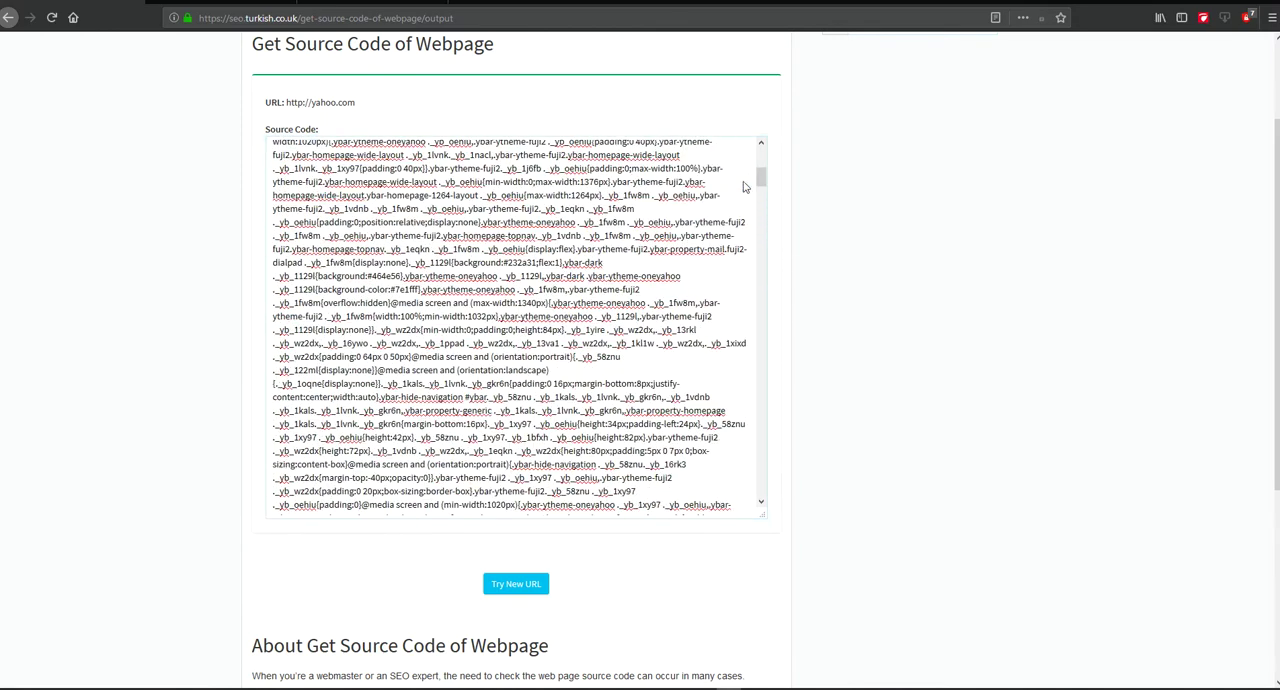
{"action": "scroll", "coordinate": [500, 315], "scroll_direction": "up", "scroll_amount": 5}
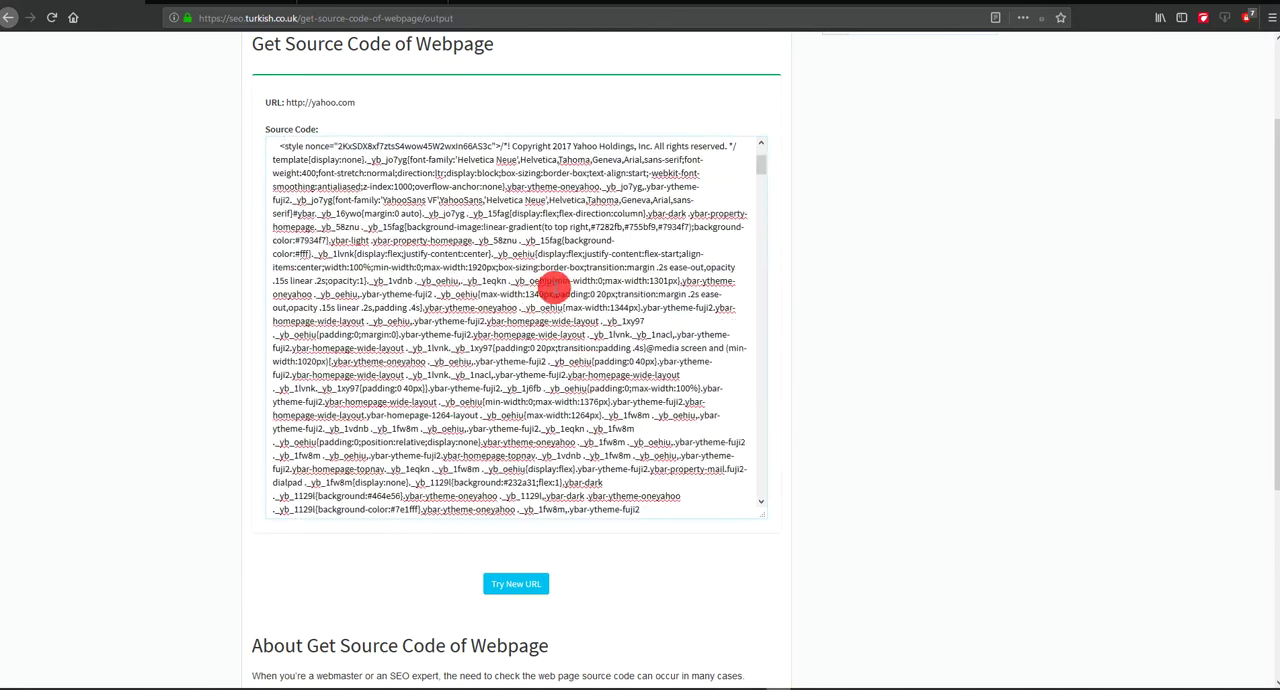
{"action": "scroll", "coordinate": [400, 230], "scroll_direction": "up", "scroll_amount": 3}
{"action": "scroll", "coordinate": [355, 225], "scroll_direction": "up", "scroll_amount": 2}
{"action": "scroll", "coordinate": [360, 305], "scroll_direction": "down", "scroll_amount": 2}
{"action": "scroll", "coordinate": [358, 342], "scroll_direction": "down", "scroll_amount": 2}
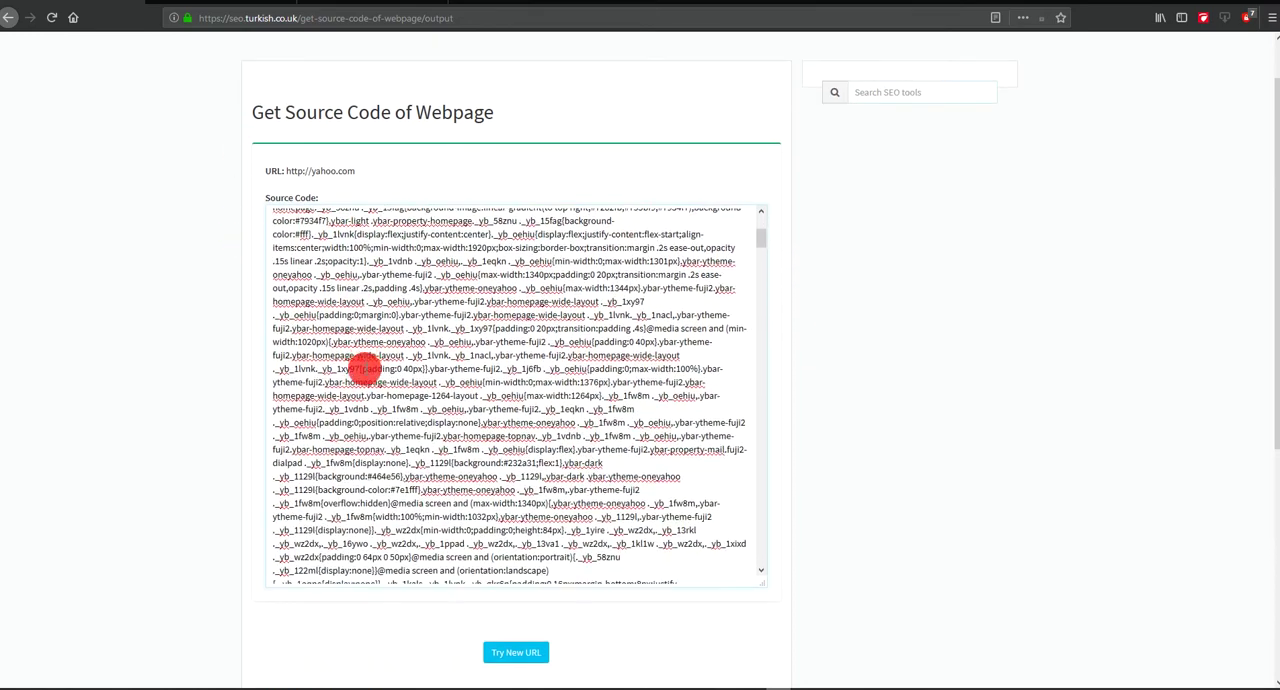
{"action": "scroll", "coordinate": [363, 372], "scroll_direction": "down", "scroll_amount": 1}
{"action": "mouse_move", "coordinate": [445, 342]}
{"action": "left_mouse_down"}
{"action": "mouse_move", "coordinate": [600, 402]}
{"action": "mouse_move", "coordinate": [468, 436]}
{"action": "left_mouse_up"}
- Review yahoo.com's fetched HTML in the Source Code box, clearing stray text selections
{"action": "left_click", "coordinate": [408, 408]}
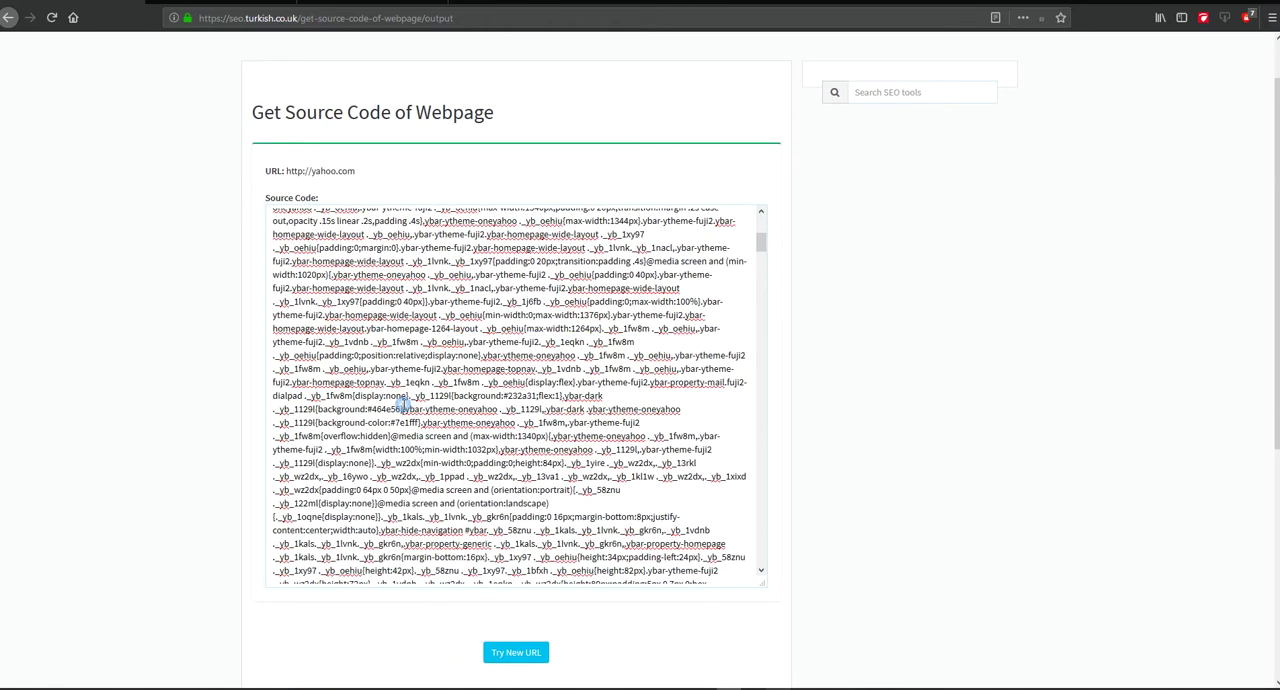
{"action": "scroll", "coordinate": [428, 386], "scroll_direction": "down", "scroll_amount": 3}
{"action": "scroll", "coordinate": [428, 386], "scroll_direction": "down", "scroll_amount": 3}
{"action": "scroll", "coordinate": [400, 381], "scroll_direction": "down", "scroll_amount": 3}
{"action": "scroll", "coordinate": [400, 380], "scroll_direction": "down", "scroll_amount": 3}
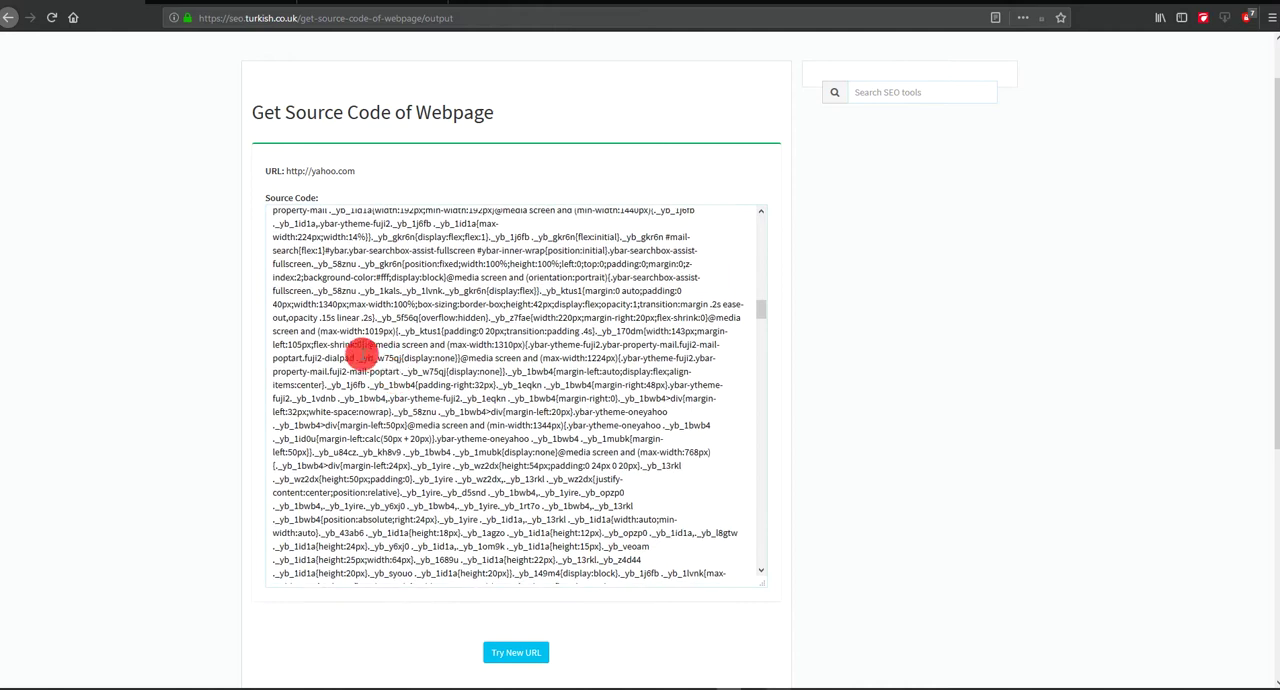
{"action": "scroll", "coordinate": [360, 351], "scroll_direction": "down", "scroll_amount": 3}
{"action": "scroll", "coordinate": [417, 349], "scroll_direction": "down", "scroll_amount": 3}
{"action": "scroll", "coordinate": [380, 340], "scroll_direction": "down", "scroll_amount": 3}
{"action": "scroll", "coordinate": [410, 378], "scroll_direction": "down", "scroll_amount": 3}
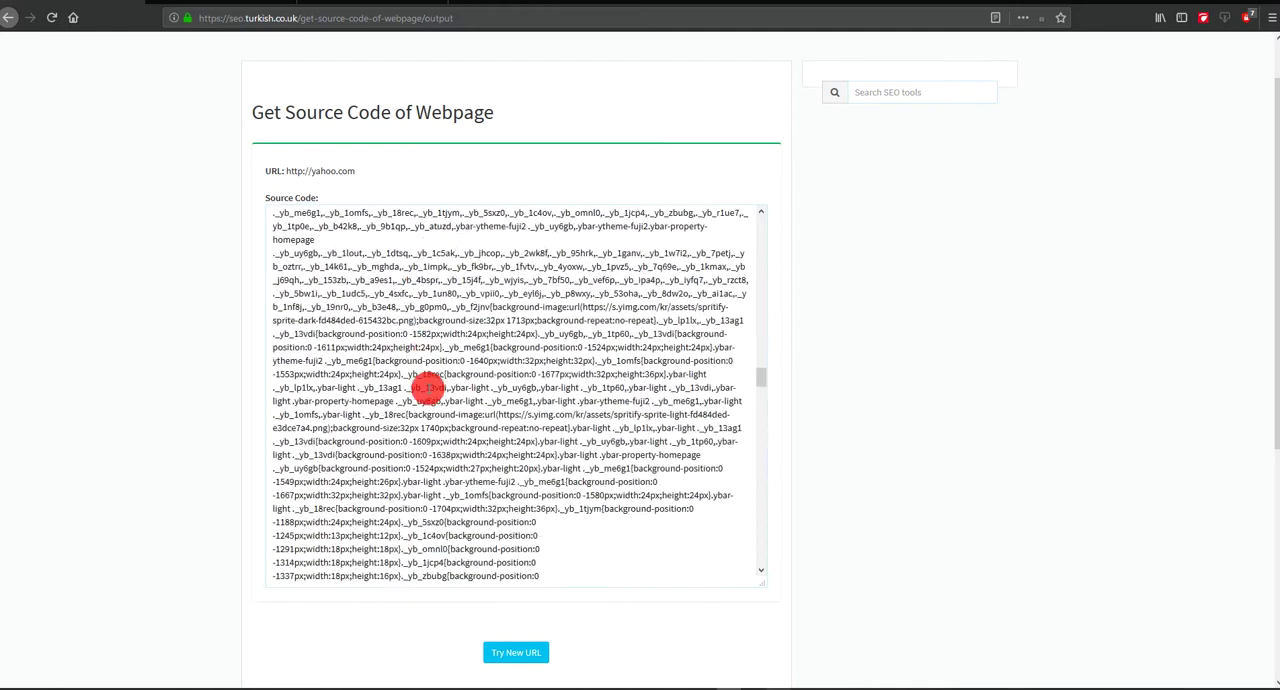
{"action": "scroll", "coordinate": [400, 375], "scroll_direction": "down", "scroll_amount": 3}
{"action": "scroll", "coordinate": [360, 360], "scroll_direction": "down", "scroll_amount": 3}
{"action": "left_click_drag", "start_coordinate": [472, 306], "coordinate": [504, 455]}
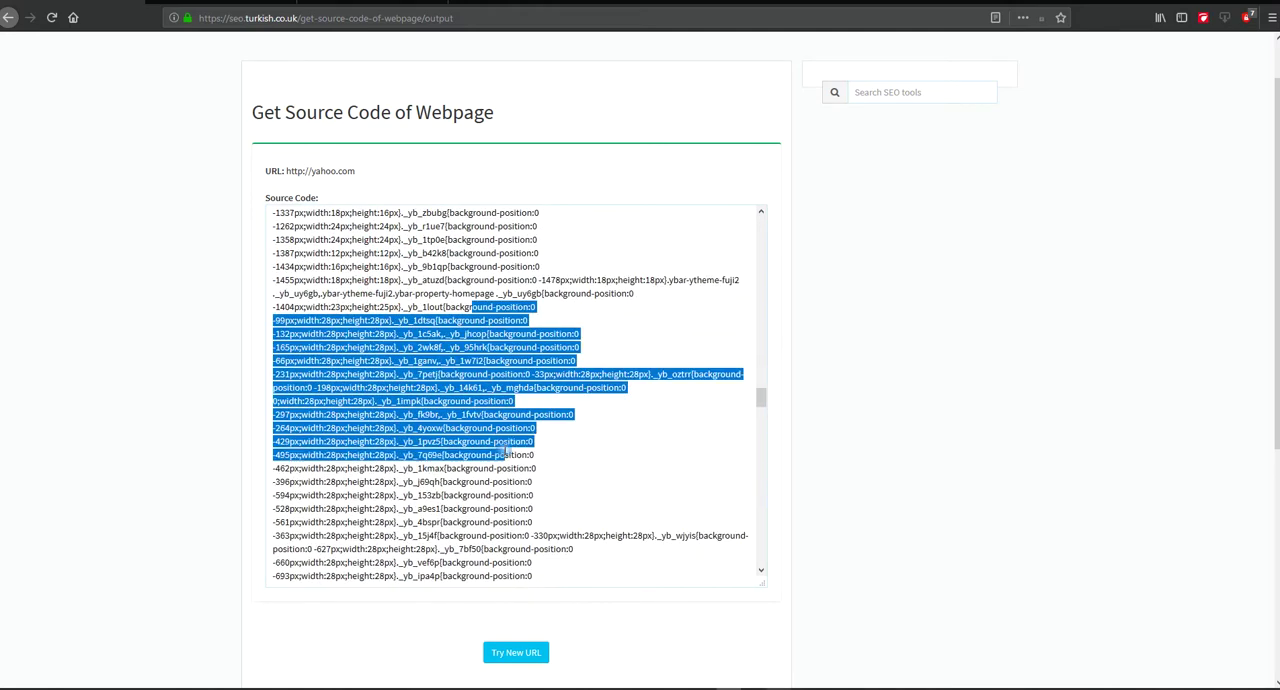
{"action": "left_click", "coordinate": [495, 398]}
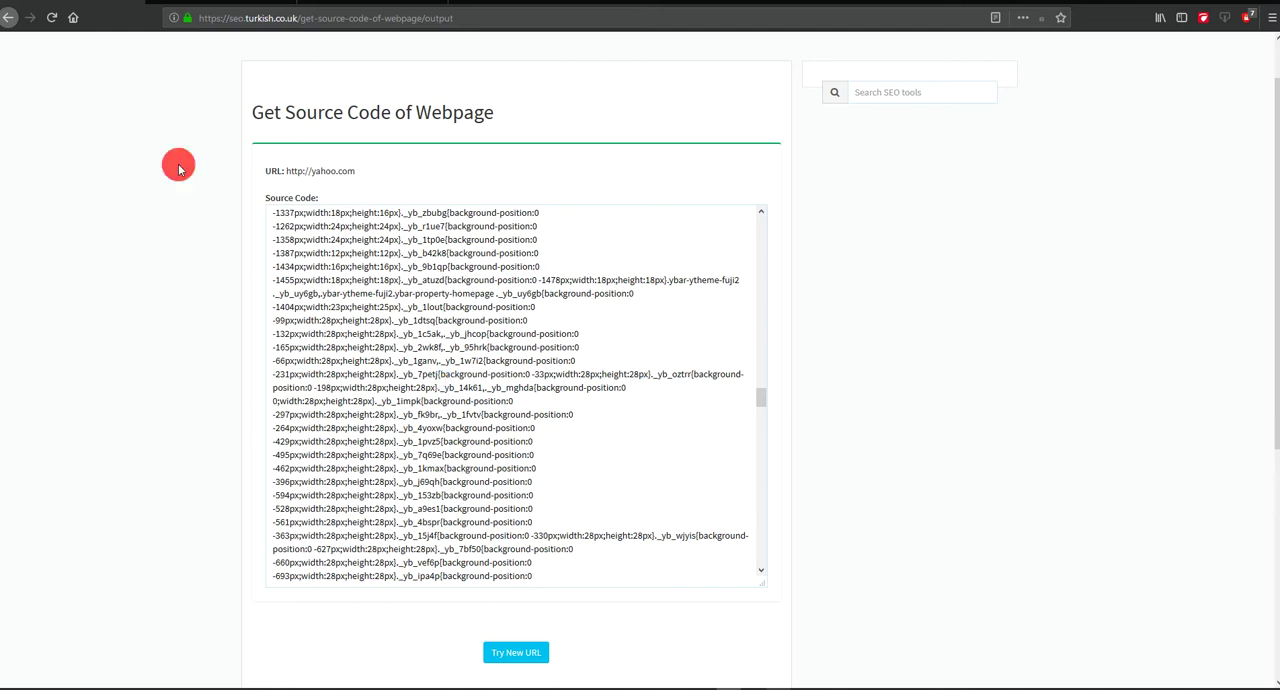
{"action": "left_click_drag", "start_coordinate": [762, 399], "coordinate": [774, 166]}
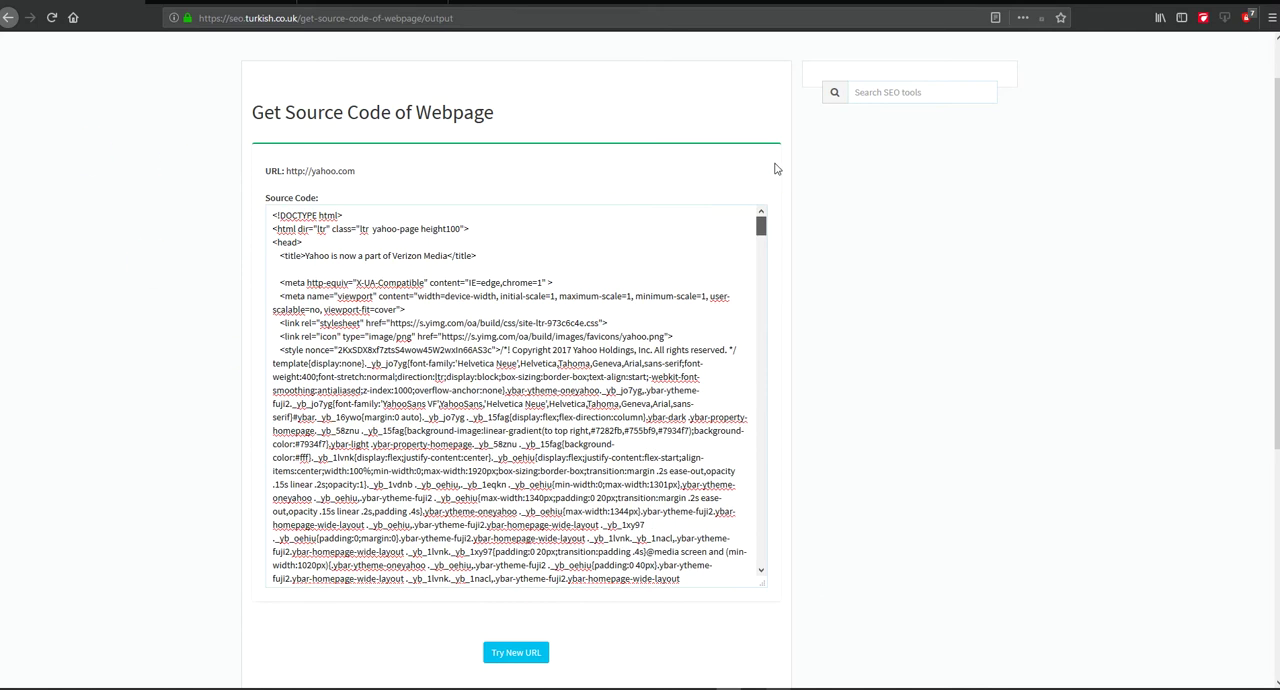
{"action": "scroll", "coordinate": [723, 217], "scroll_direction": "up", "scroll_amount": 1}
{"action": "mouse_move", "coordinate": [494, 171]}
{"action": "left_mouse_down"}
{"action": "mouse_move", "coordinate": [303, 166]}
{"action": "mouse_move", "coordinate": [251, 179]}
{"action": "left_mouse_up"}
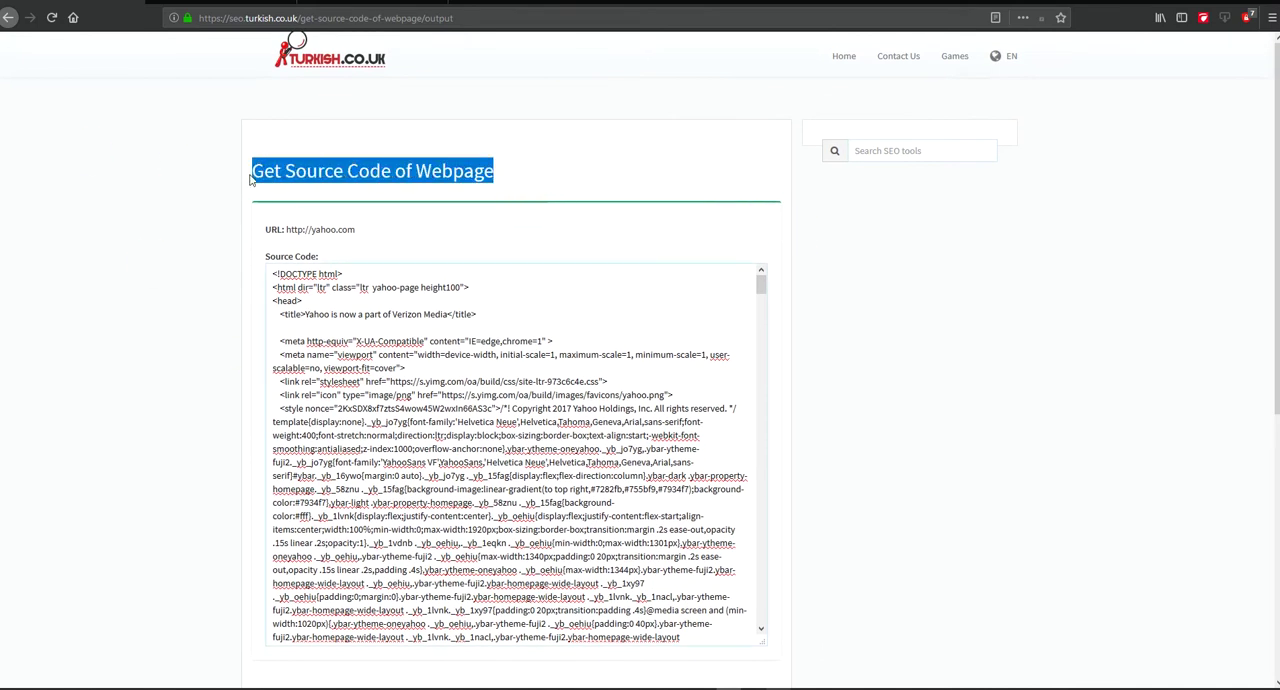
{"action": "left_click", "coordinate": [450, 182]}
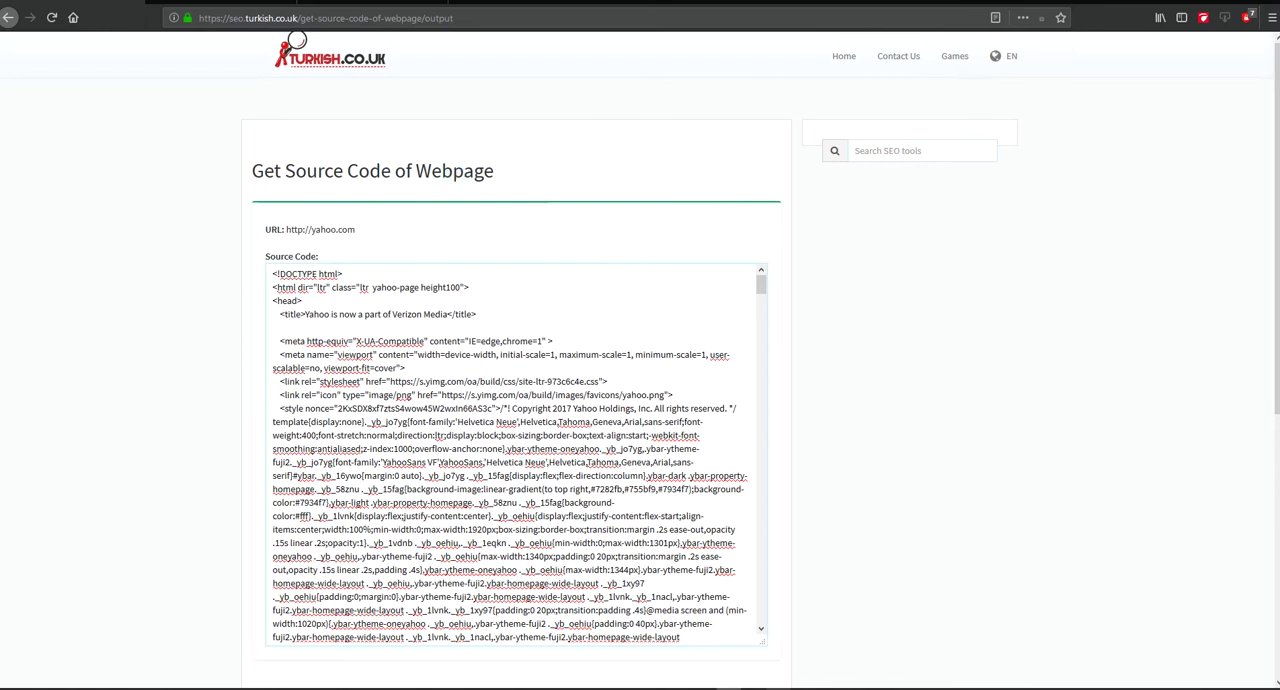